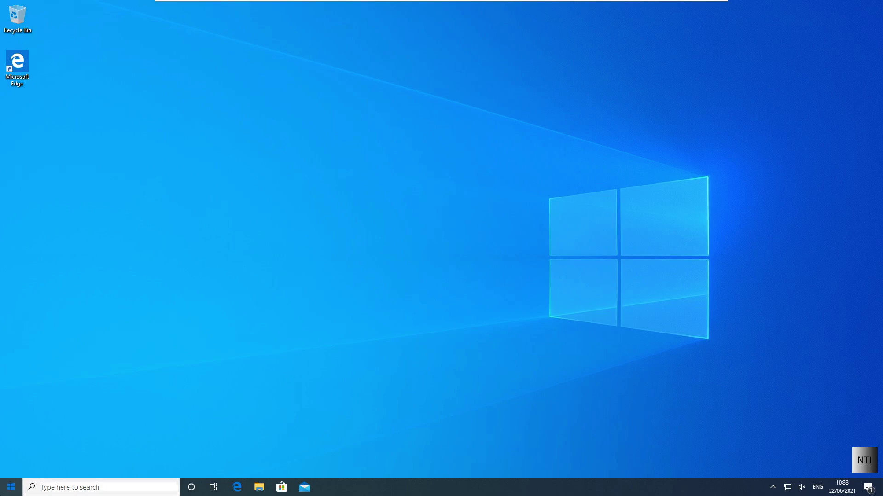
Step: Find Run through Windows search, open it, and enter cmd in the Open field
key("super")
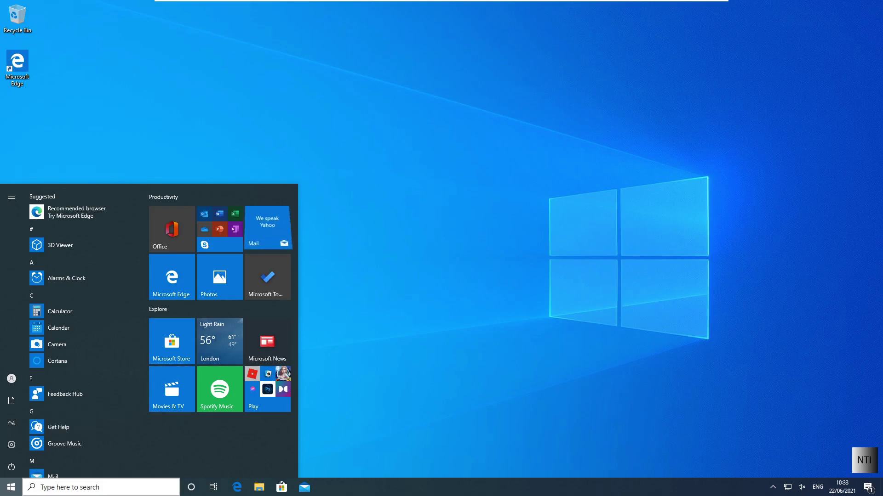
left_click(80, 486)
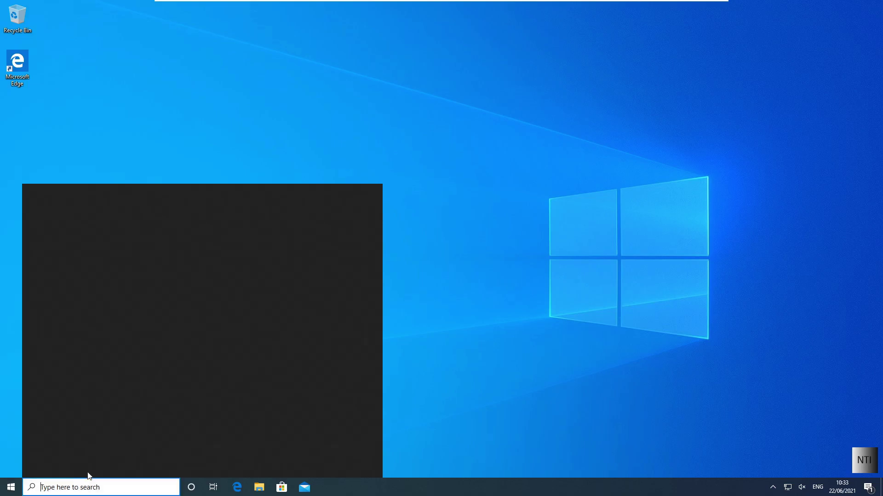
type("Run")
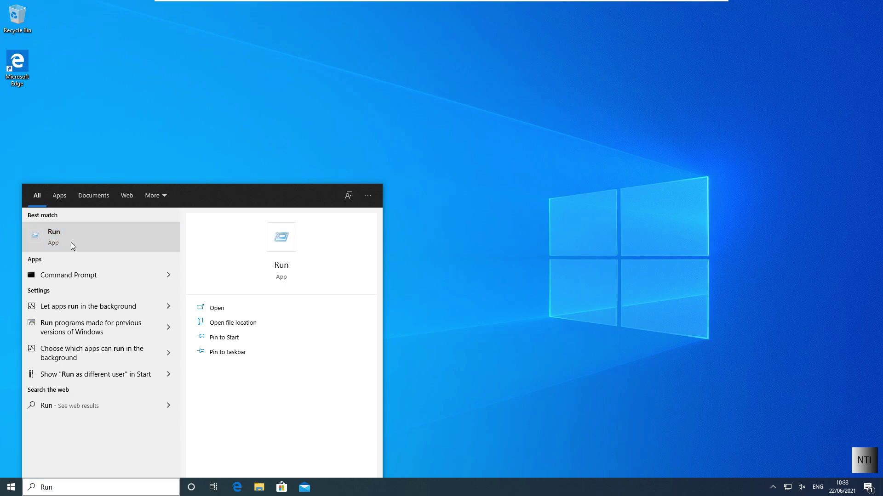
left_click(57, 239)
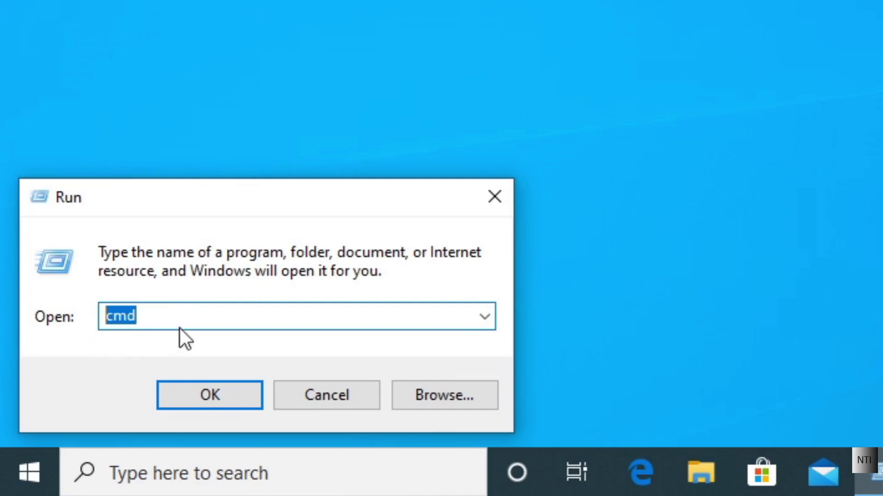
type("cmd")
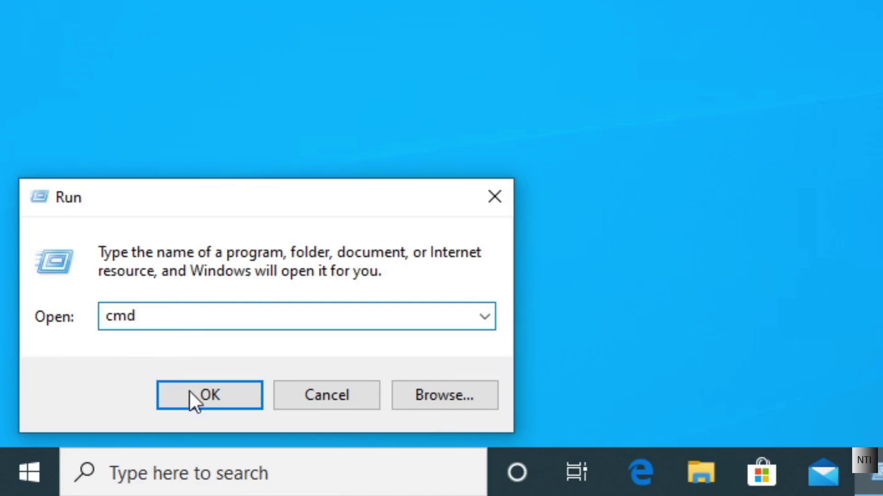
Step: Launch Command Prompt and run ipconfig
left_click(208, 400)
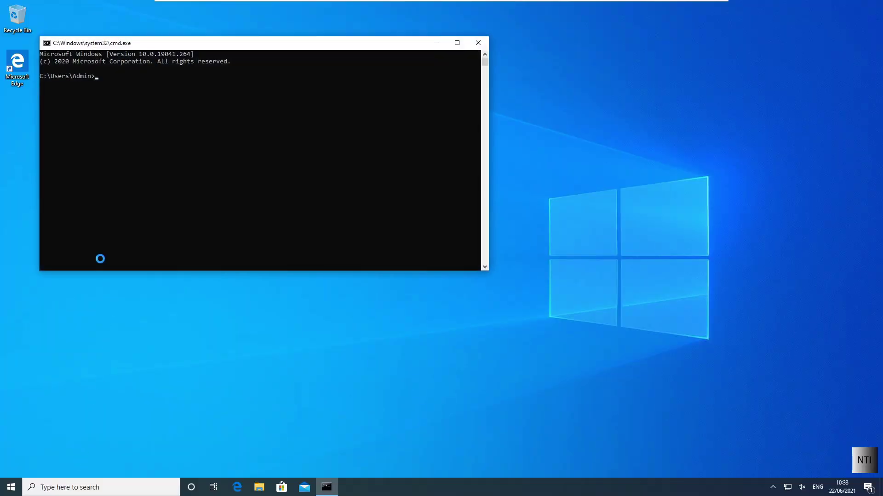
left_click_drag(114, 45, 119, 46)
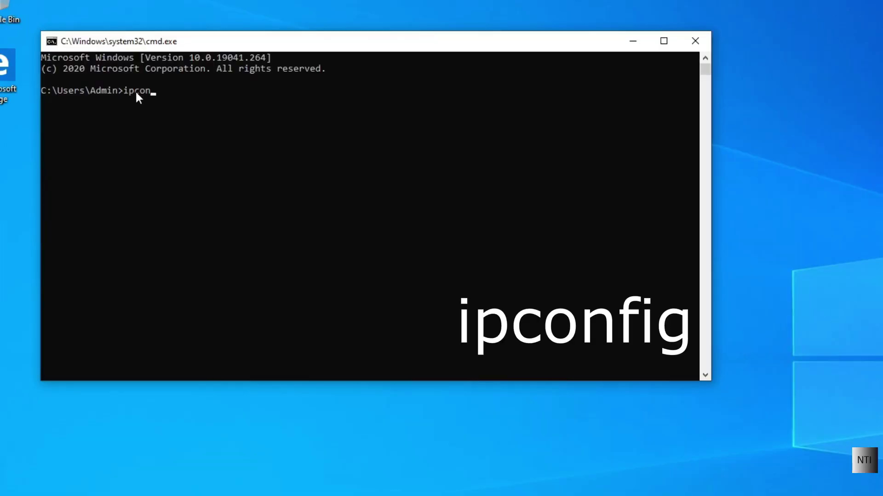
type("fig")
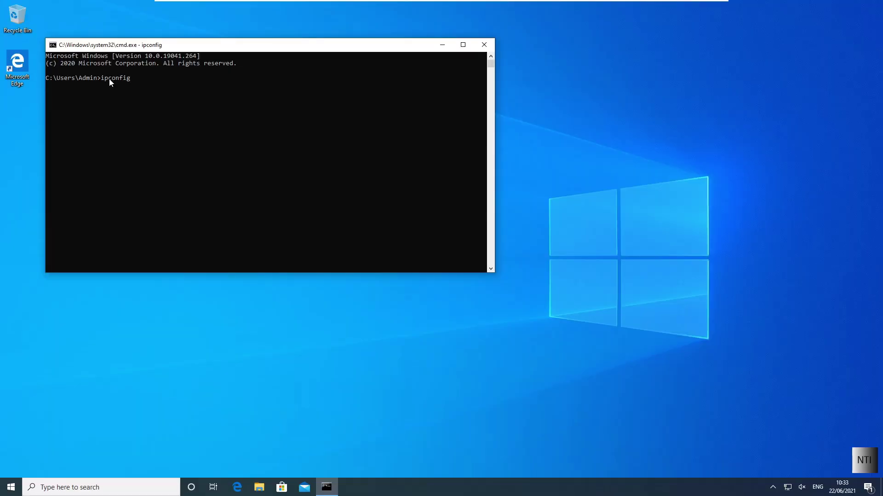
key("Return")
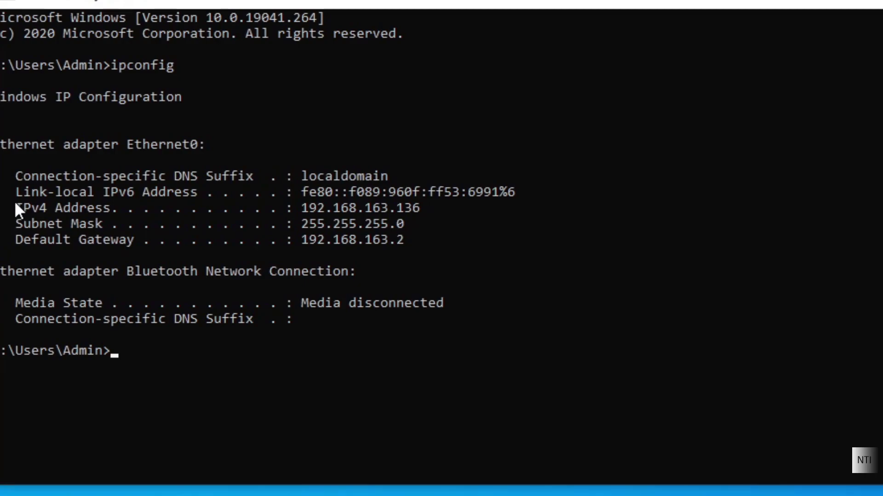
Step: Highlight IPv4 address 192.168.163.136, gateway 192.168.163.2 and subnet mask 255.255.255.0
left_click_drag(15, 204, 420, 209)
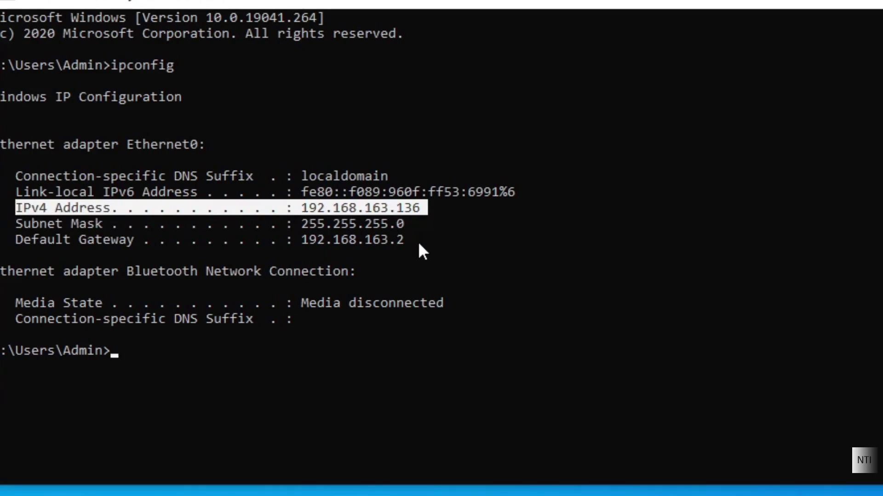
left_click_drag(410, 241, 42, 238)
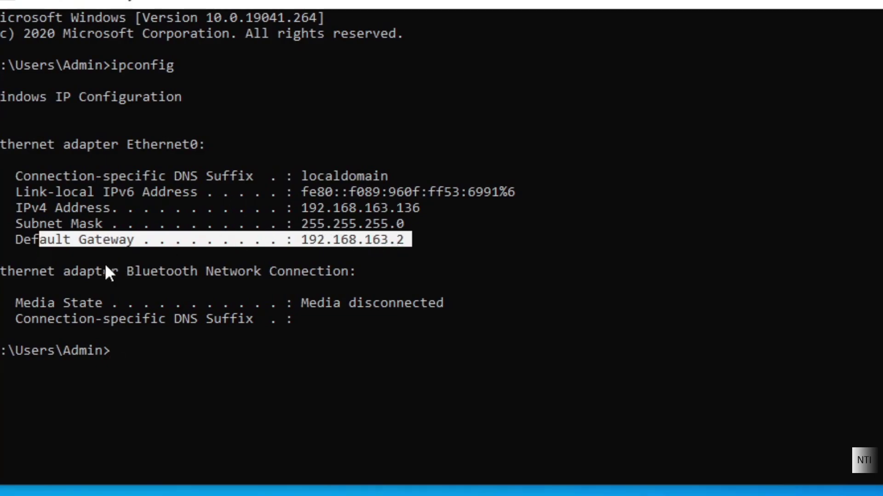
left_click_drag(88, 227, 342, 230)
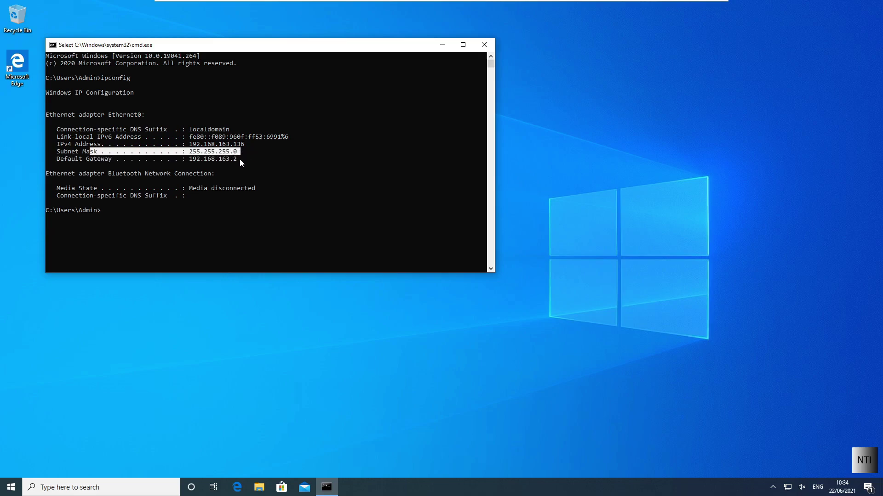
Step: Move Command Prompt to the upper right and search Windows for 'Control Panel'
left_click_drag(185, 47, 570, 18)
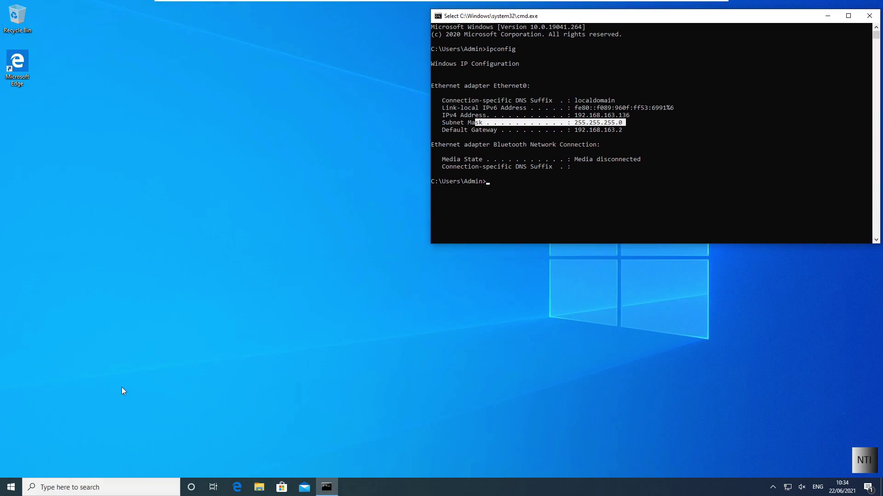
left_click(53, 488)
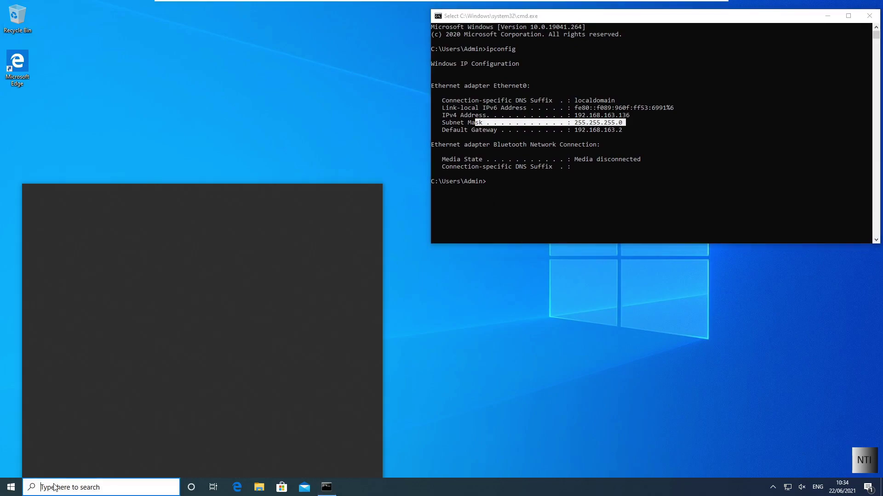
type("CAONTRO")
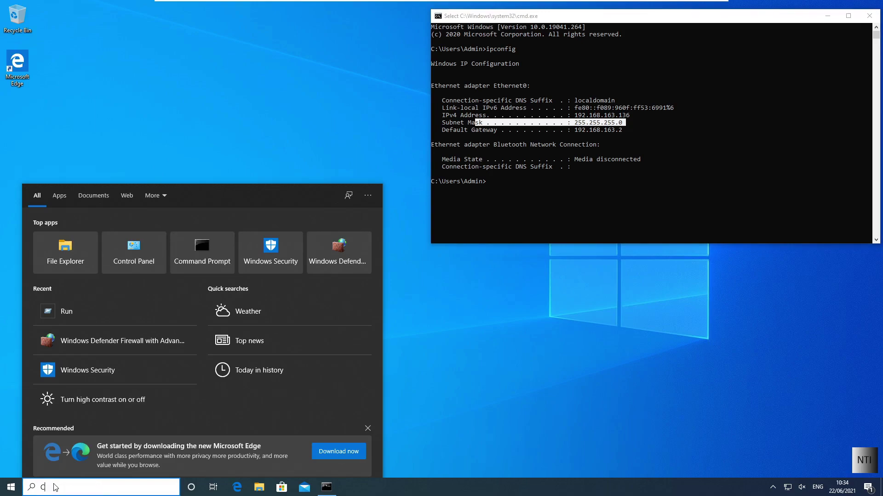
key("BackSpace")
key("BackSpace")
key("BackSpace")
key("BackSpace")
key("BackSpace")
key("BackSpace")
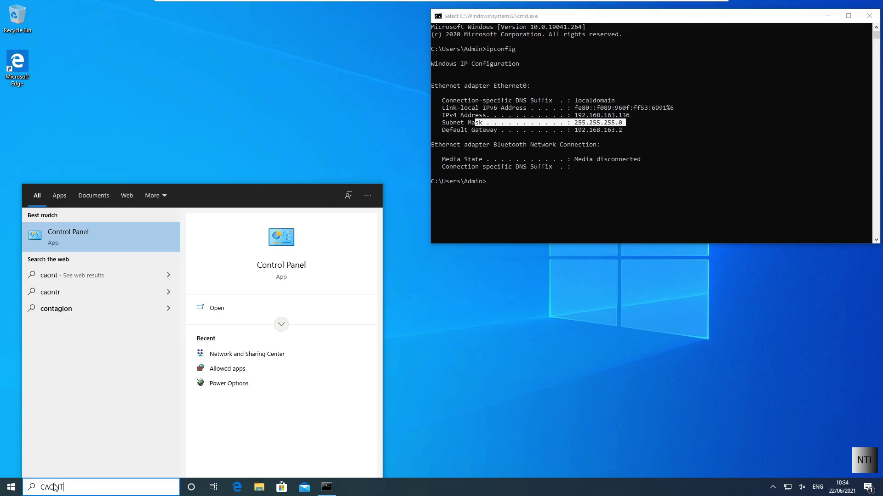
type("ontrol")
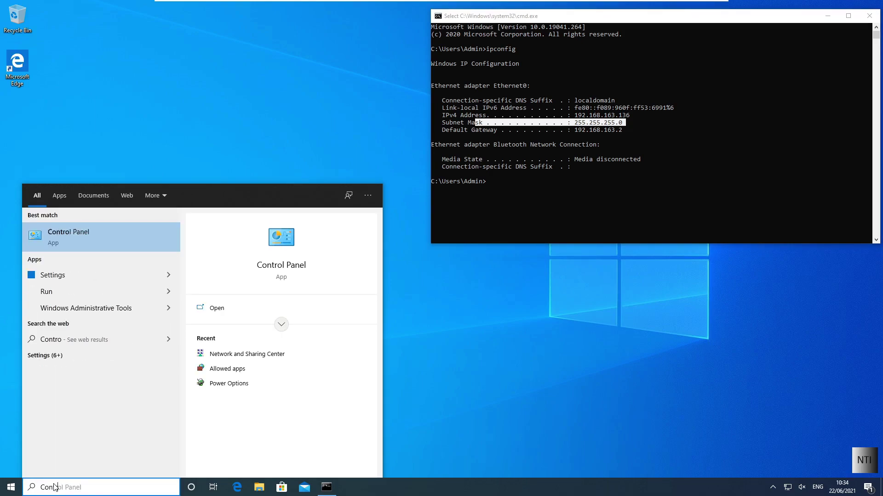
Step: Open Control Panel and go through Network and Internet to Network and Sharing Center
left_click(73, 247)
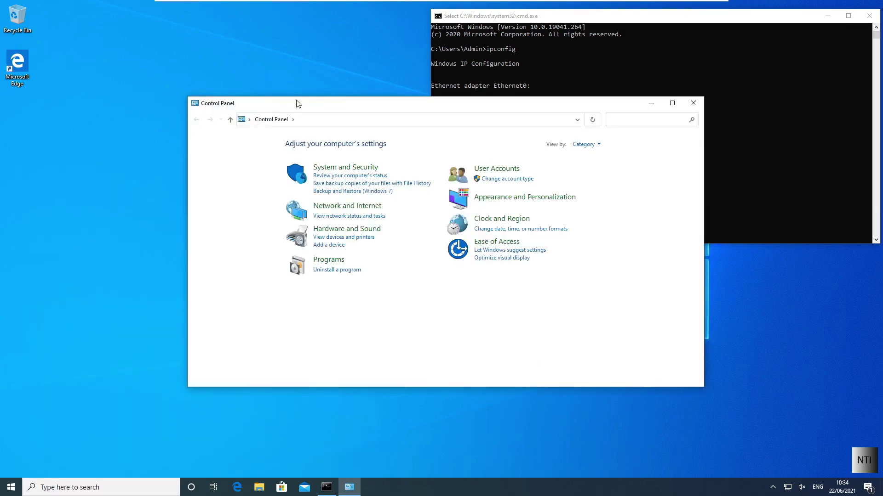
left_click_drag(298, 103, 139, 178)
left_click(171, 274)
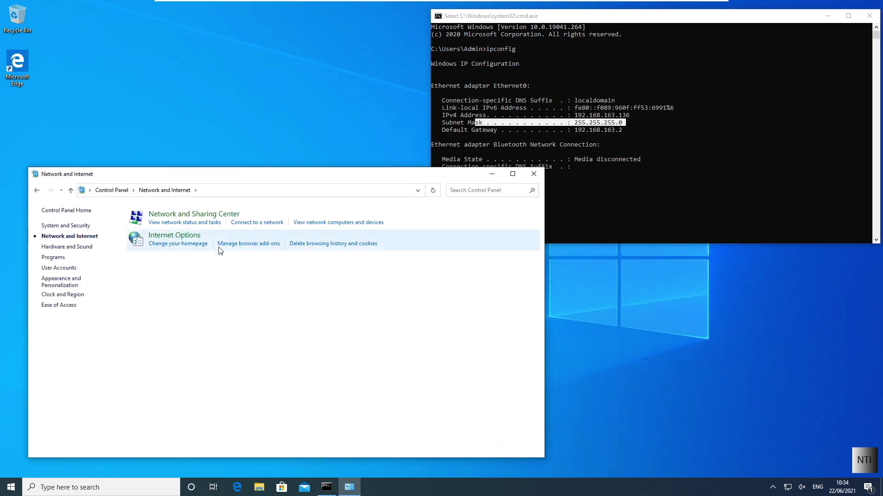
left_click(185, 215)
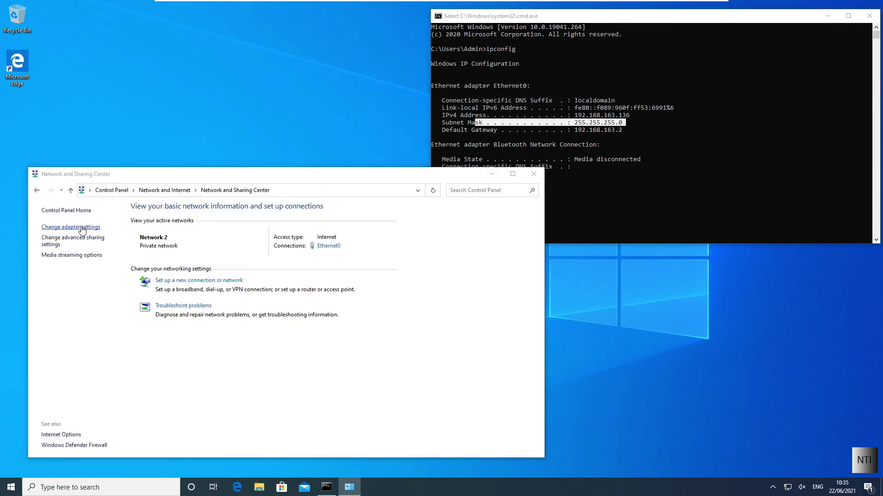
Step: Open Ethernet0's Properties from the adapter list and select Internet Protocol Version 4 (TCP/IPv4)
left_click(82, 229)
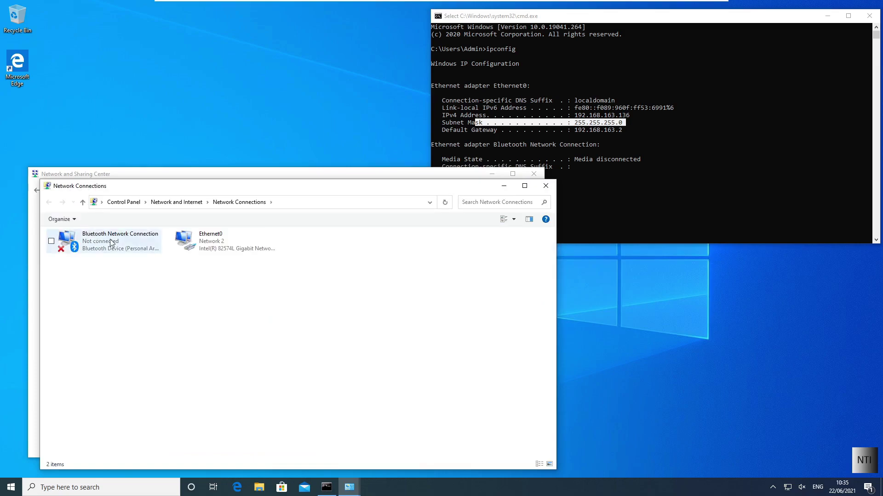
right_click(217, 244)
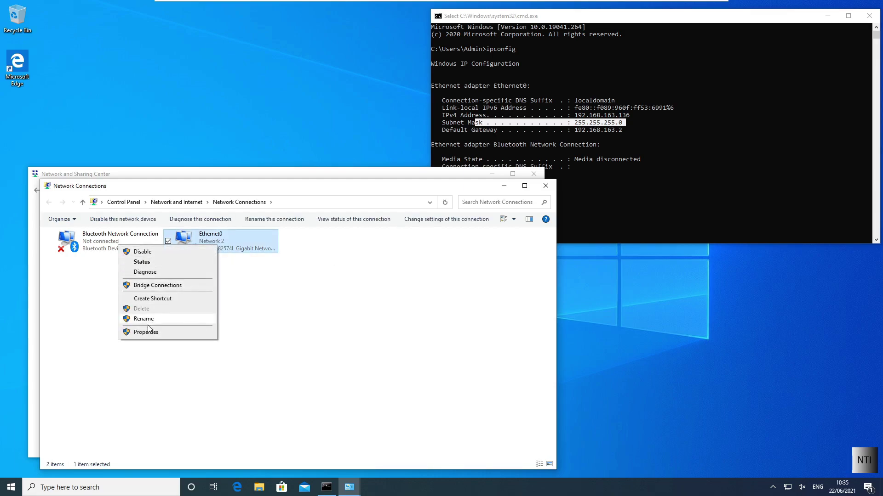
left_click(148, 332)
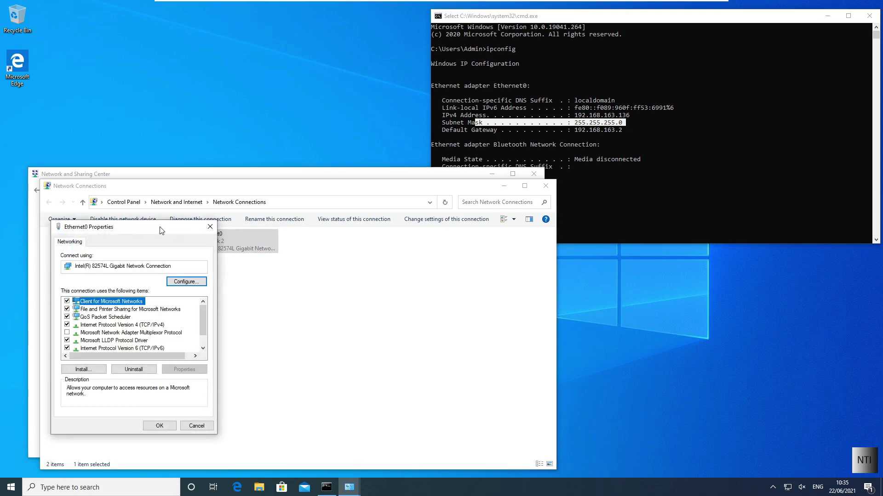
left_click_drag(160, 230, 177, 225)
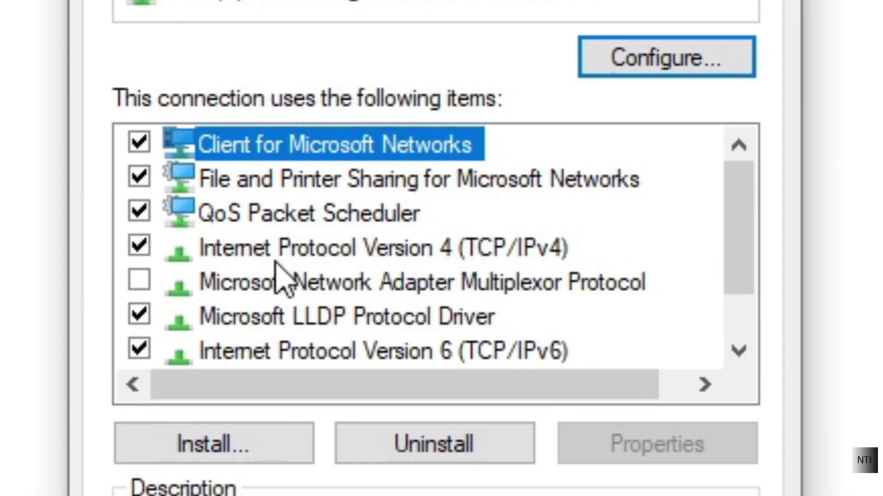
left_click(280, 258)
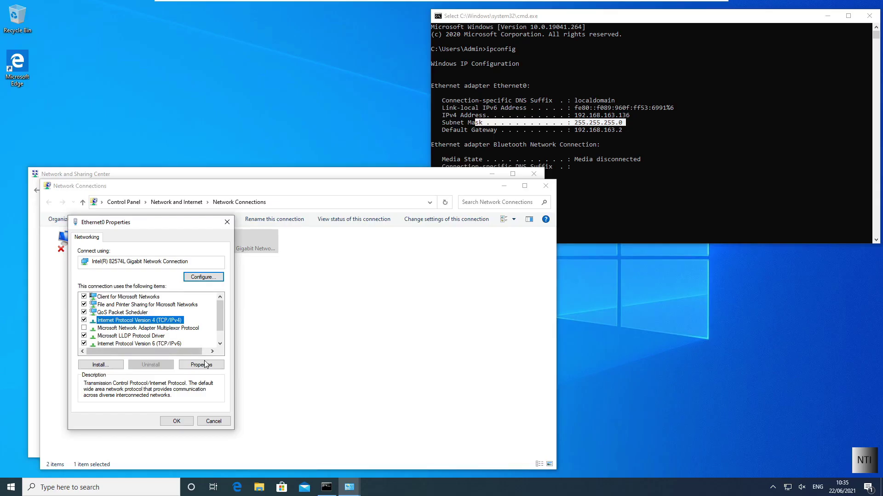
Step: Set Ethernet0's IPv4 manually: IP 192.168.163.136, mask 255.255.255.0, gateway 192.168.163.2
left_click(667, 450)
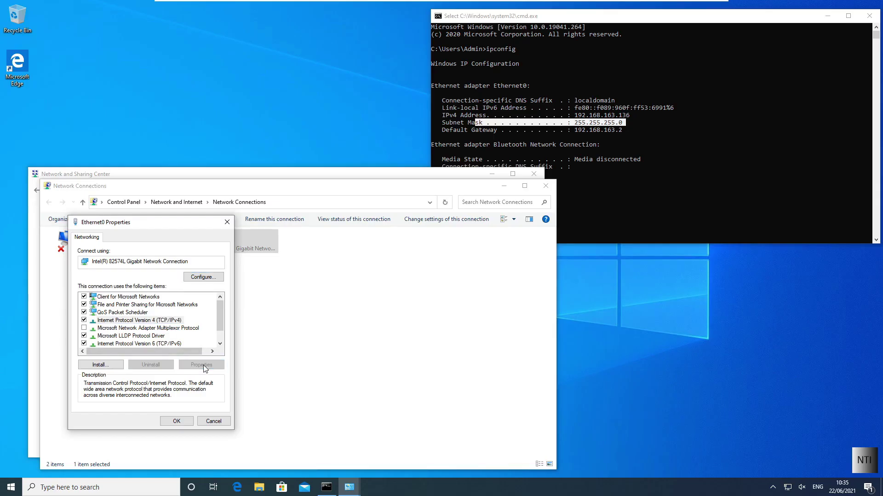
left_click_drag(175, 256, 304, 140)
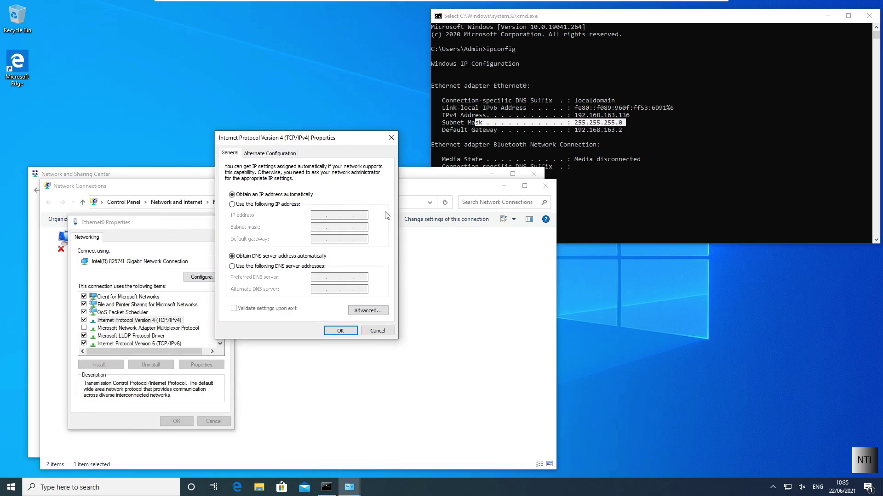
left_click(273, 205)
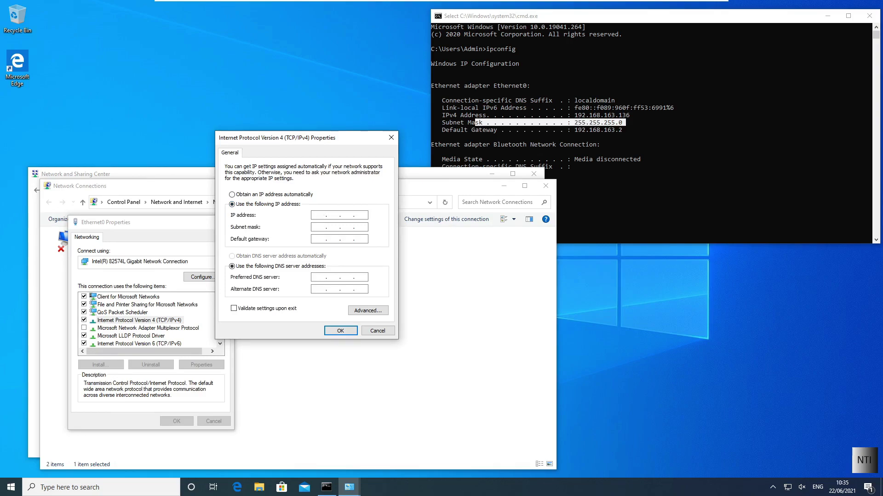
type("192")
type("168162")
type("136")
key("Tab")
left_click(318, 239)
type("192.167 .  .")
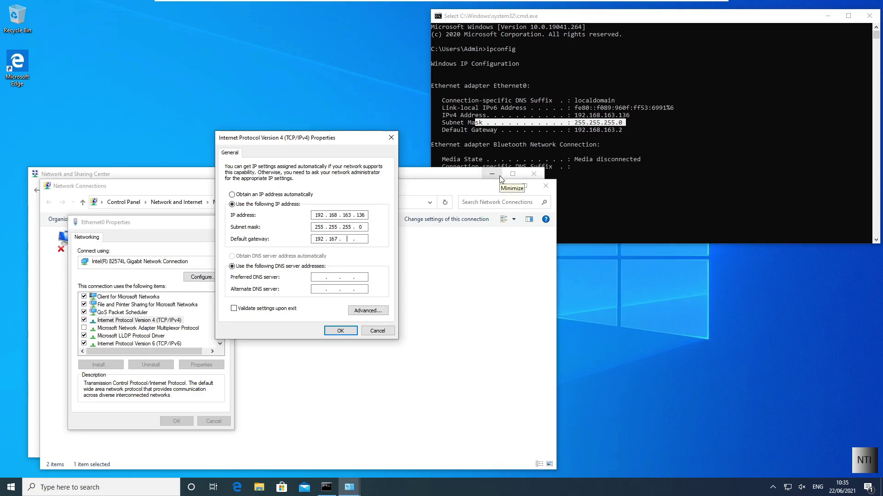
key("BackSpace")
type("8")
type("3")
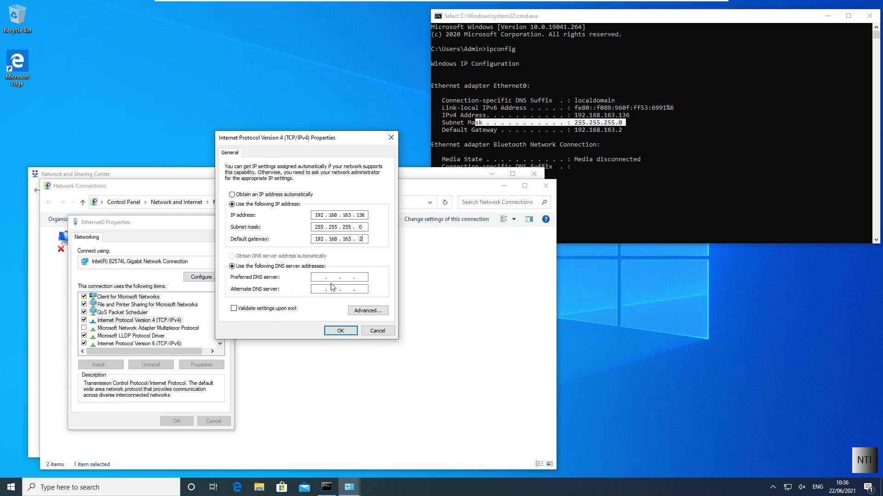
Step: Save the static IPv4 settings, then close Command Prompt and both network windows
left_click(341, 331)
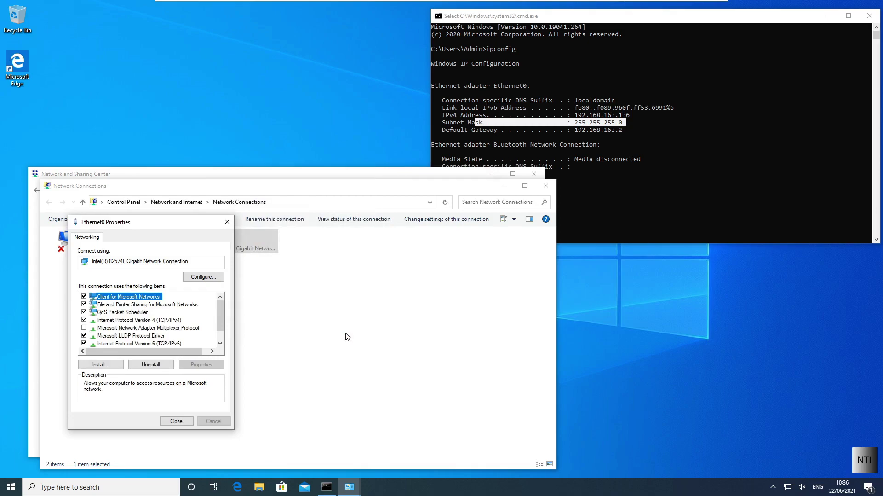
left_click(176, 421)
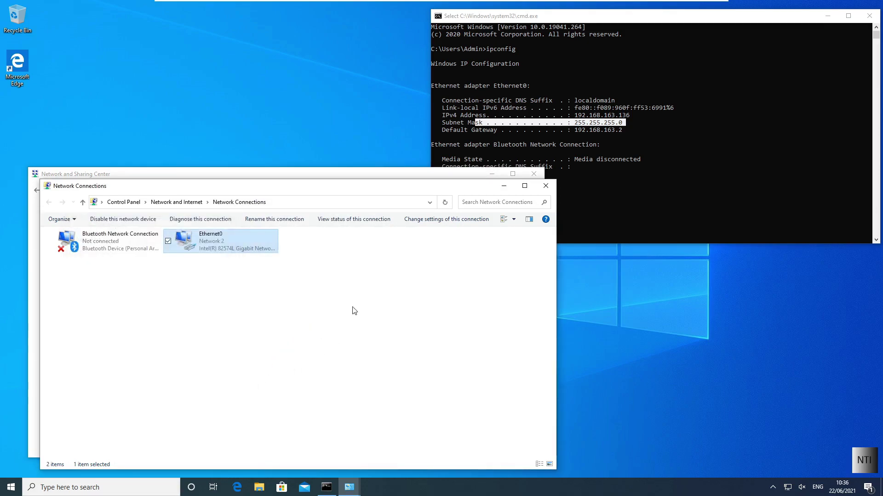
left_click(869, 16)
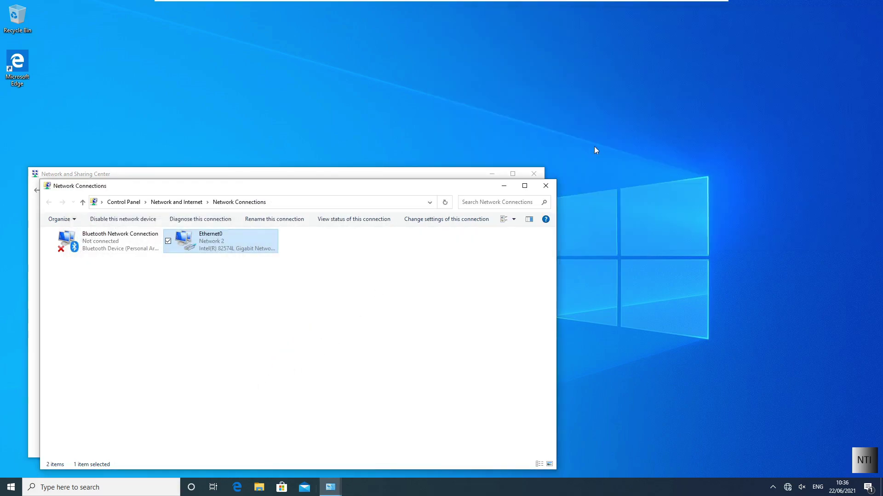
left_click(546, 186)
left_click(533, 174)
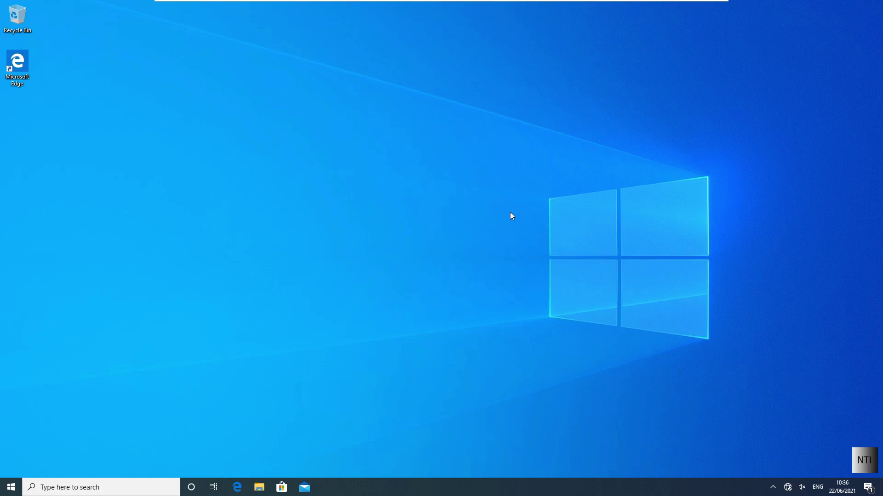
Step: Reopen Control Panel and navigate via Network and Sharing Center to the network adapters list
key("super")
type("C")
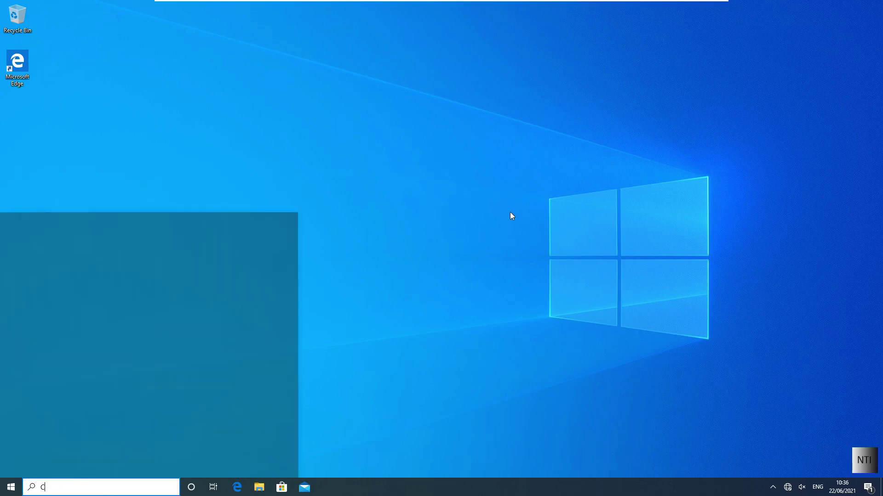
type("onro")
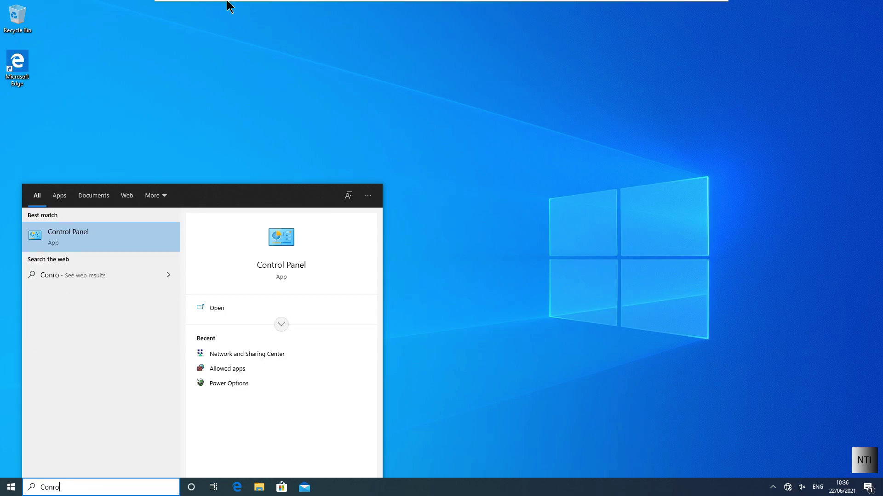
left_click(67, 244)
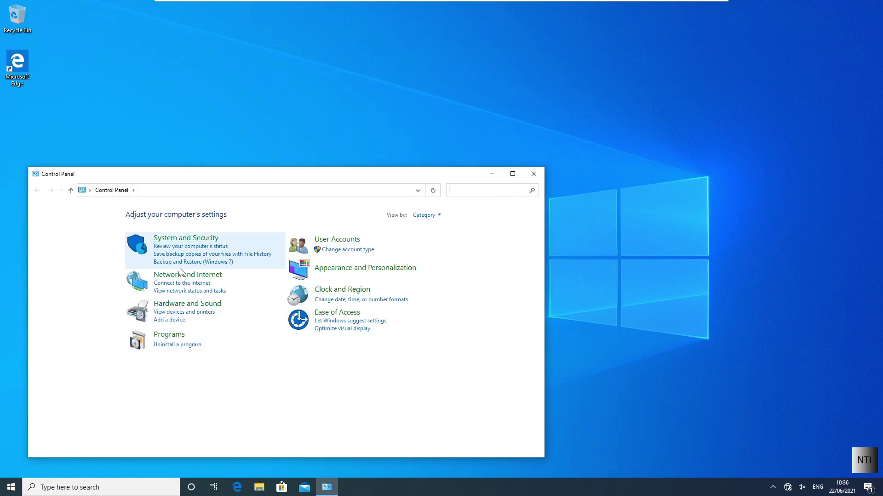
left_click(184, 238)
left_click(41, 190)
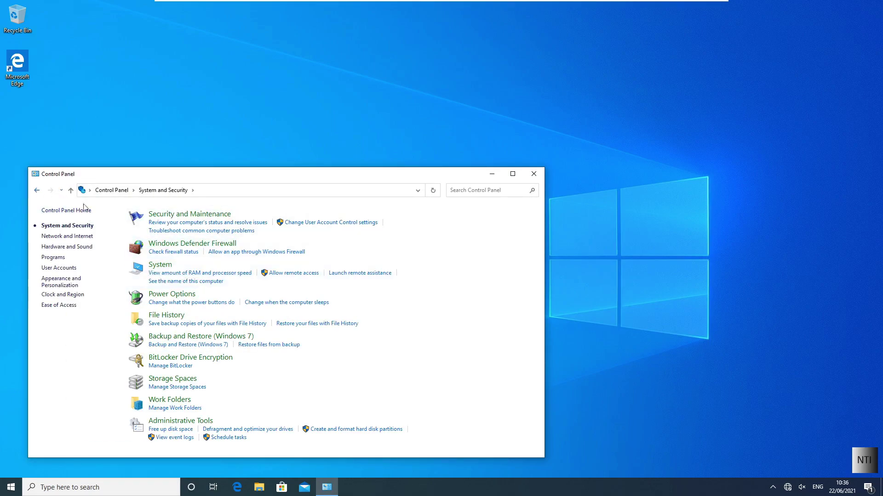
left_click(168, 272)
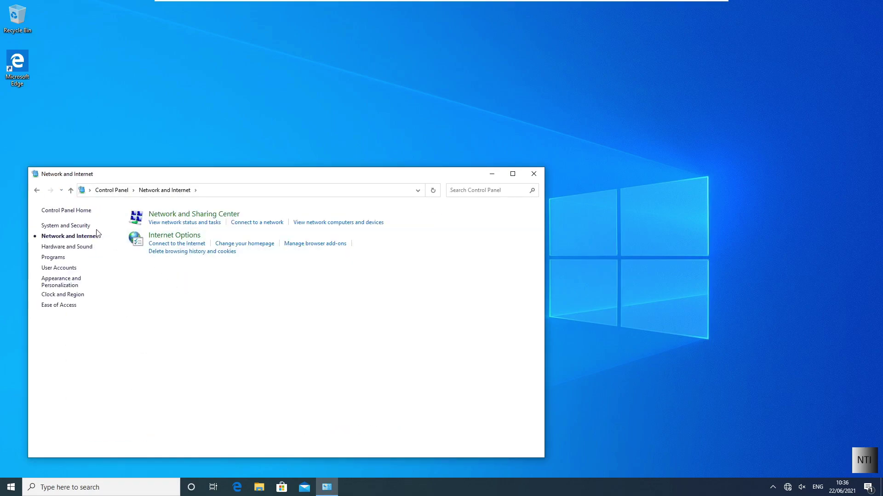
left_click(159, 222)
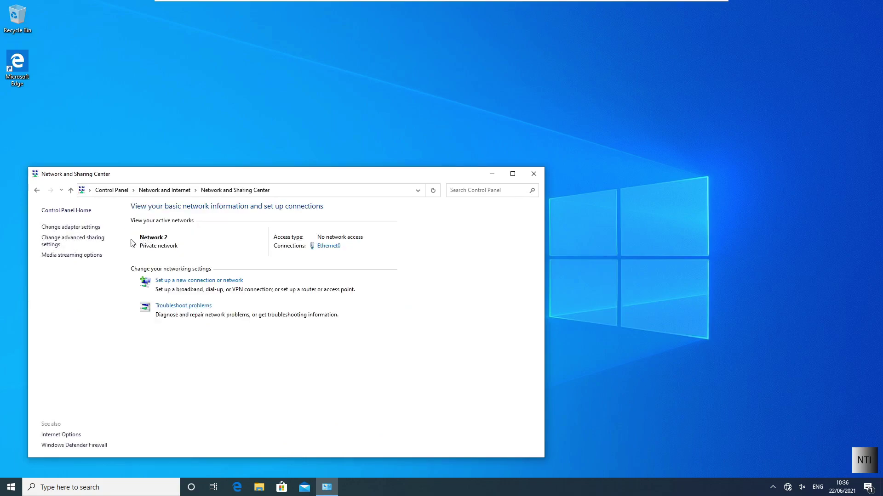
left_click(89, 227)
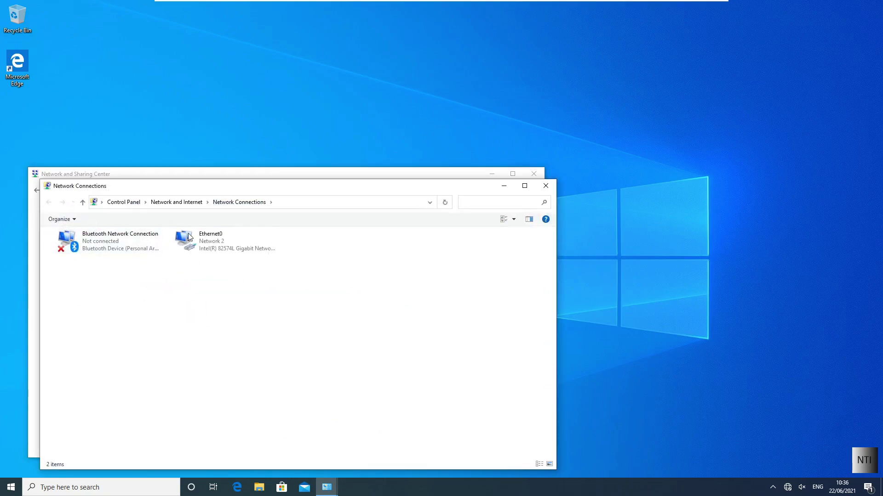
Step: In Ethernet0's TCP/IPv4 properties, select obtain IP and DNS automatically, then confirm and close
left_click(191, 237)
right_click(198, 235)
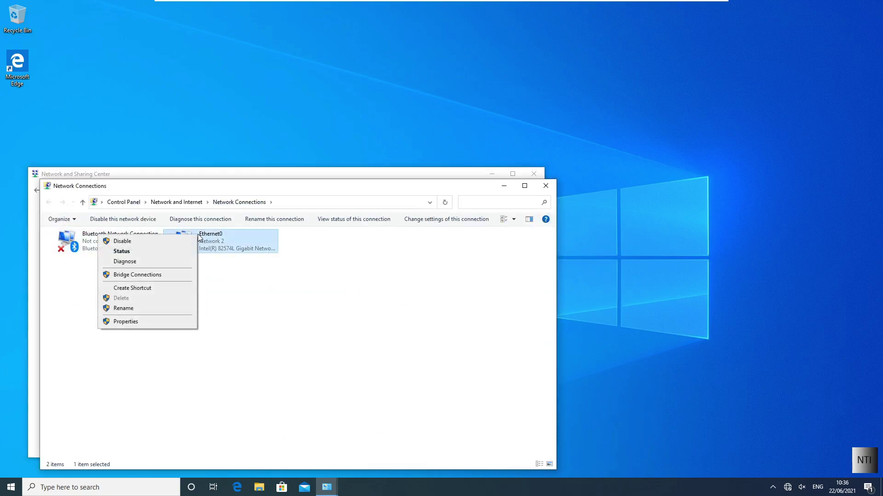
left_click(132, 322)
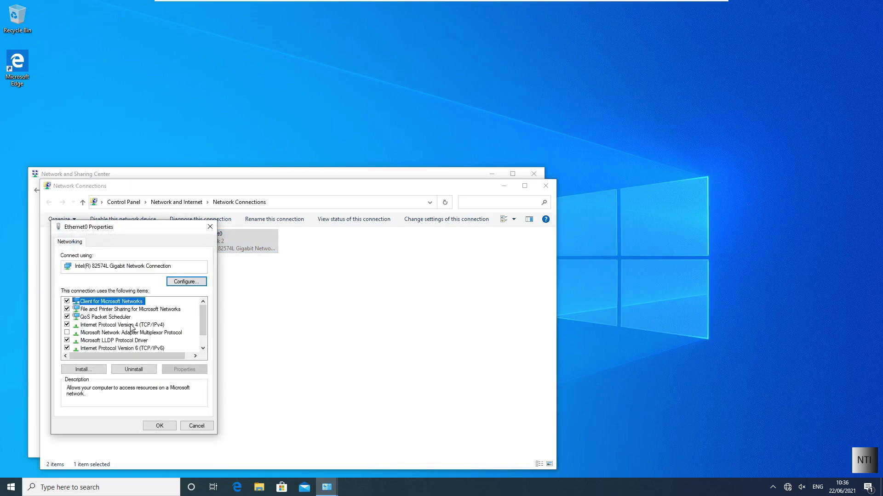
left_click(135, 326)
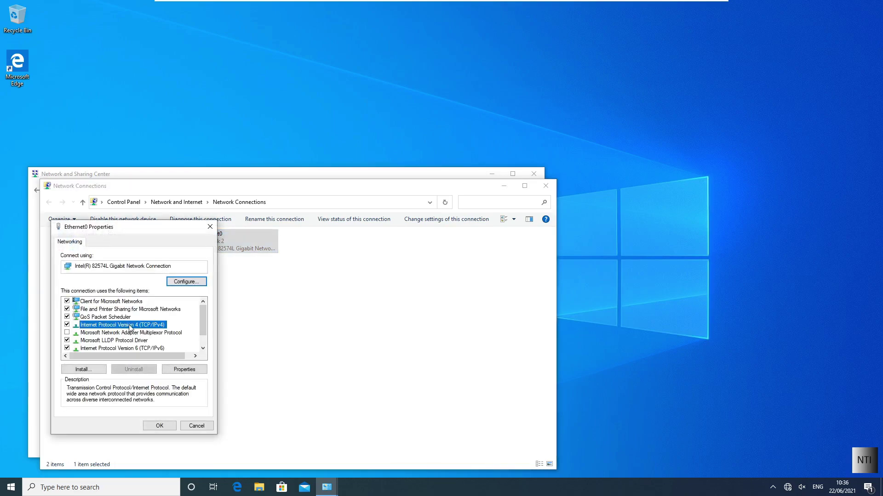
left_click(189, 370)
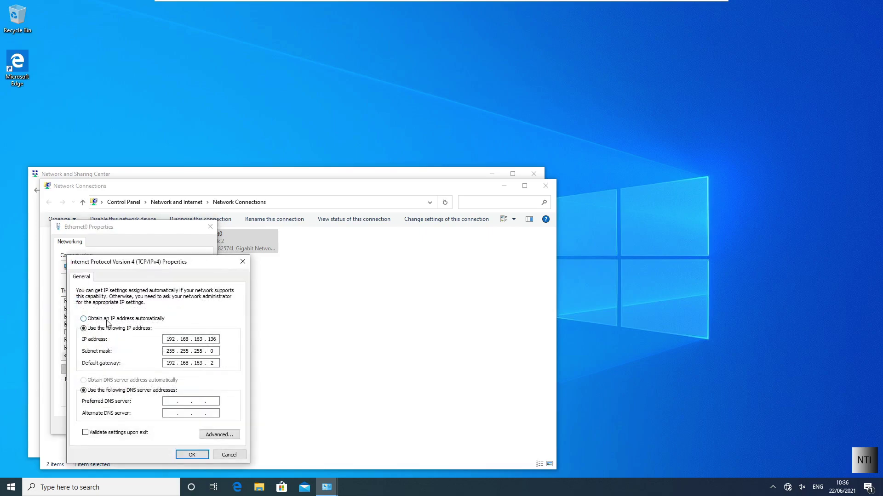
left_click(107, 323)
left_click(109, 380)
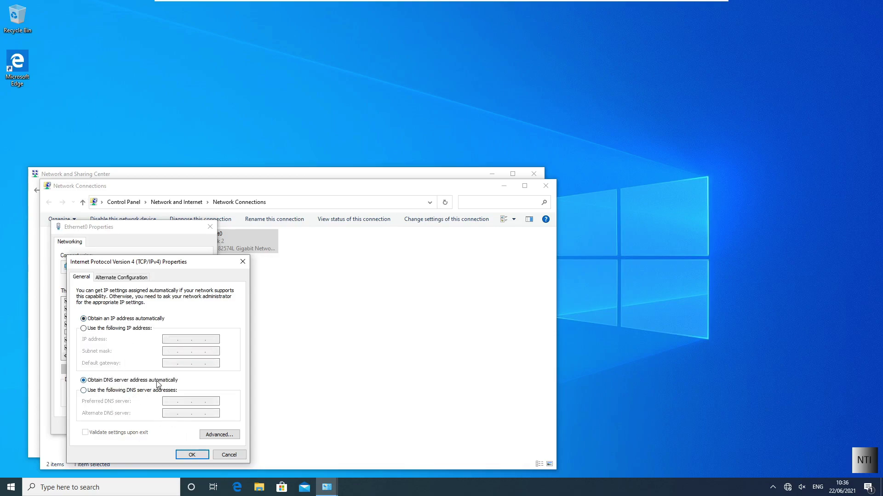
left_click(191, 456)
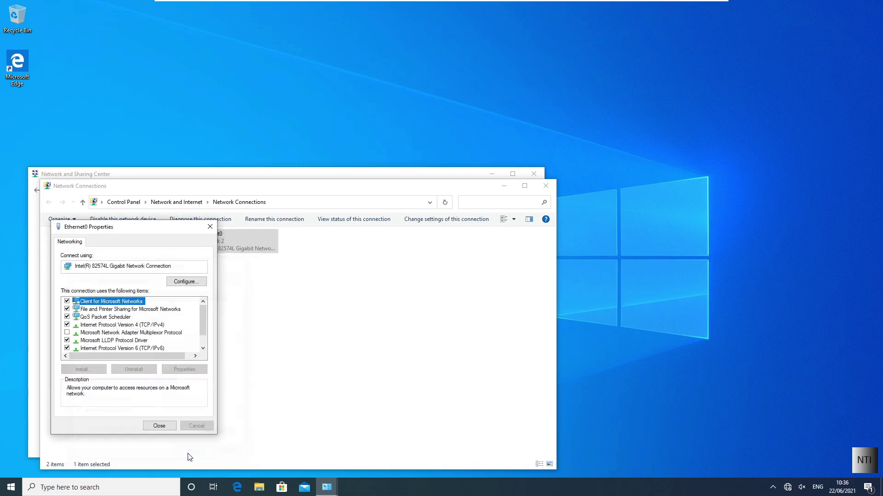
left_click(159, 426)
Step: Close the Network Connections and Network and Sharing Center windows
left_click(546, 186)
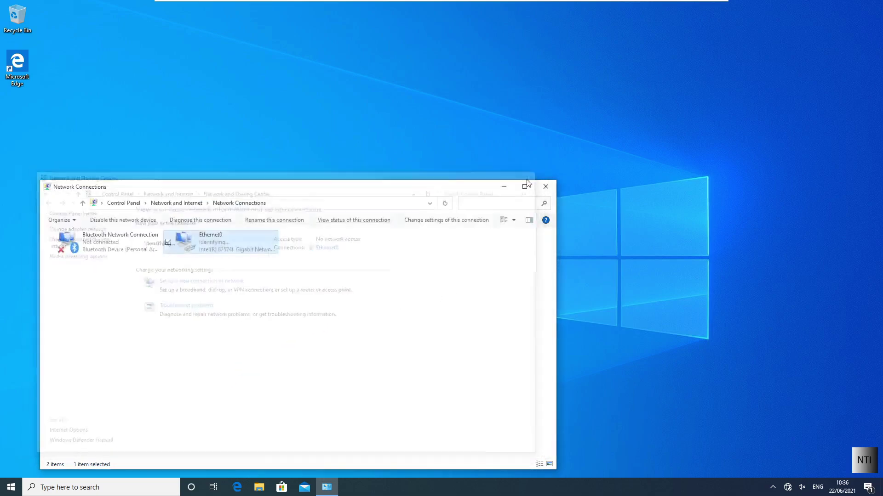
left_click(545, 186)
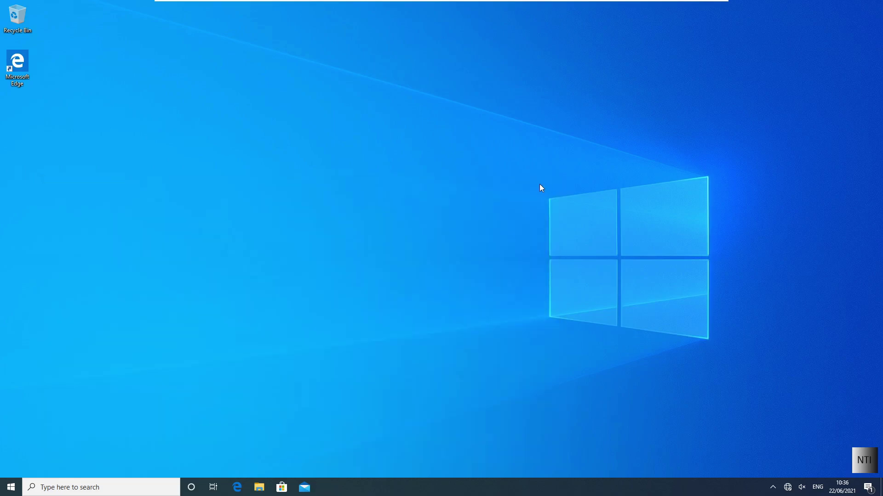